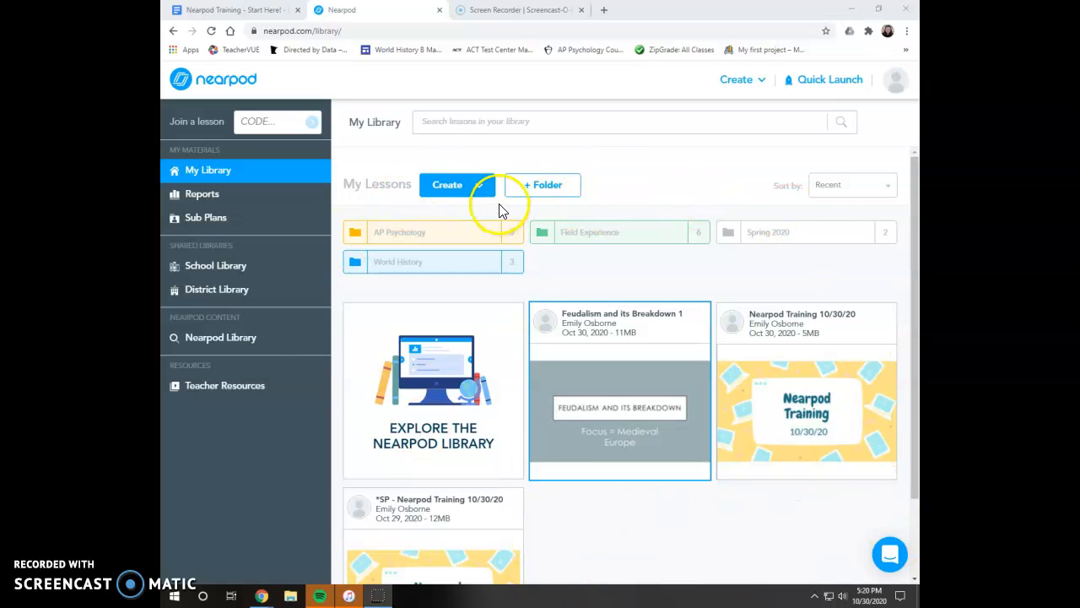
# - Create a new lesson and upload the 'Feudalism and its Breakdown Larson' presentation from the computer
pyautogui.click(462, 185)
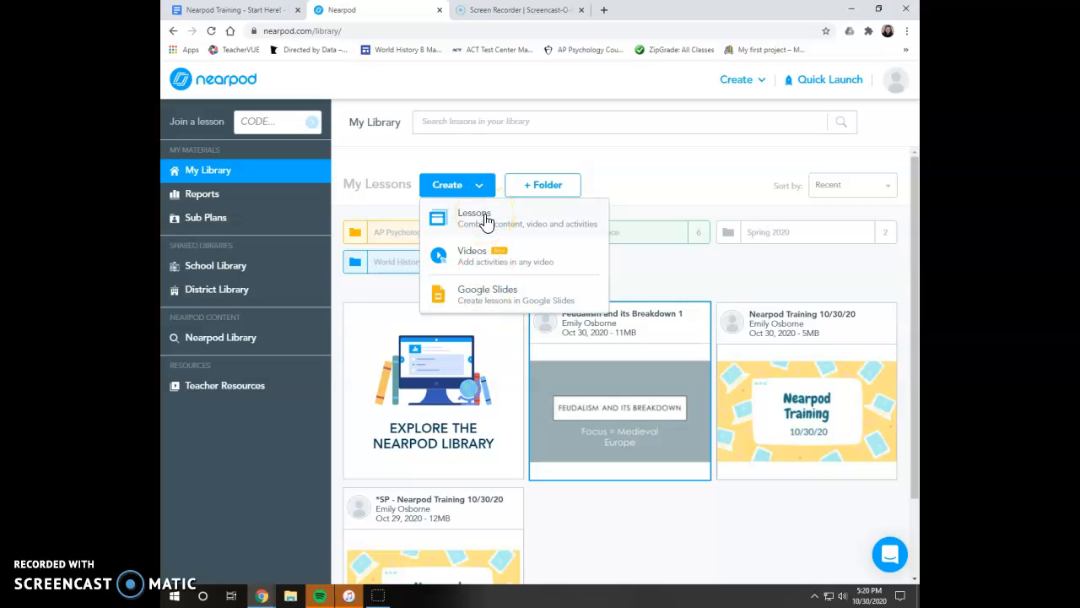
pyautogui.click(485, 218)
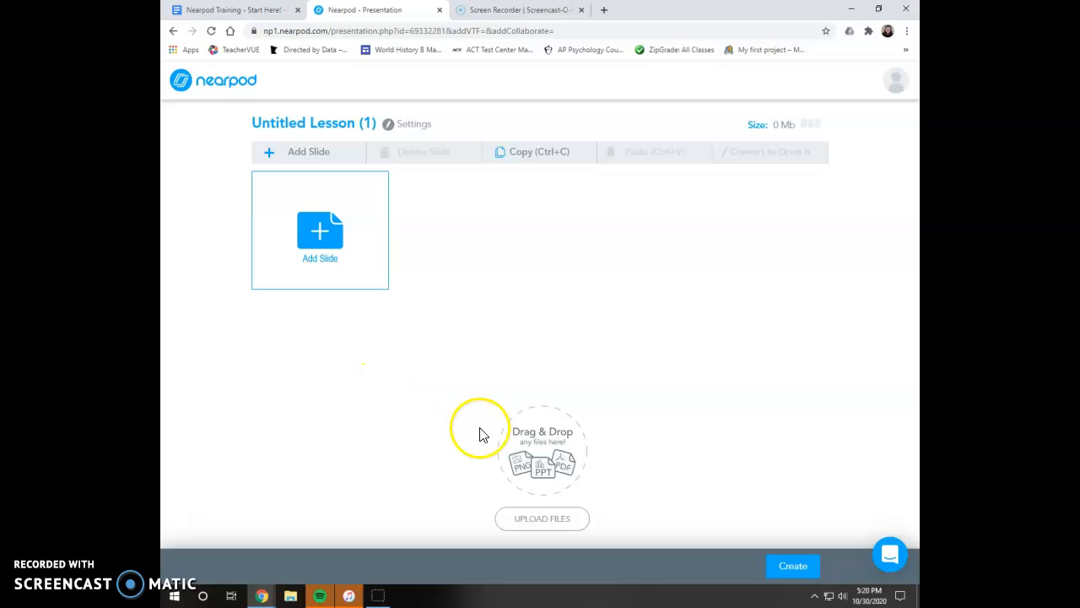
pyautogui.click(549, 516)
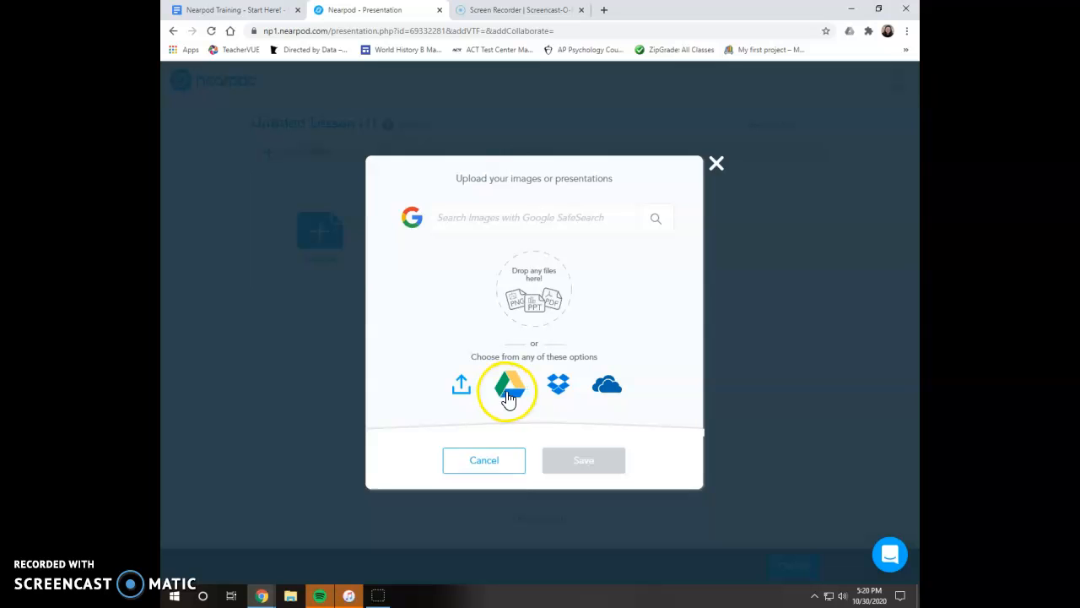
pyautogui.click(463, 388)
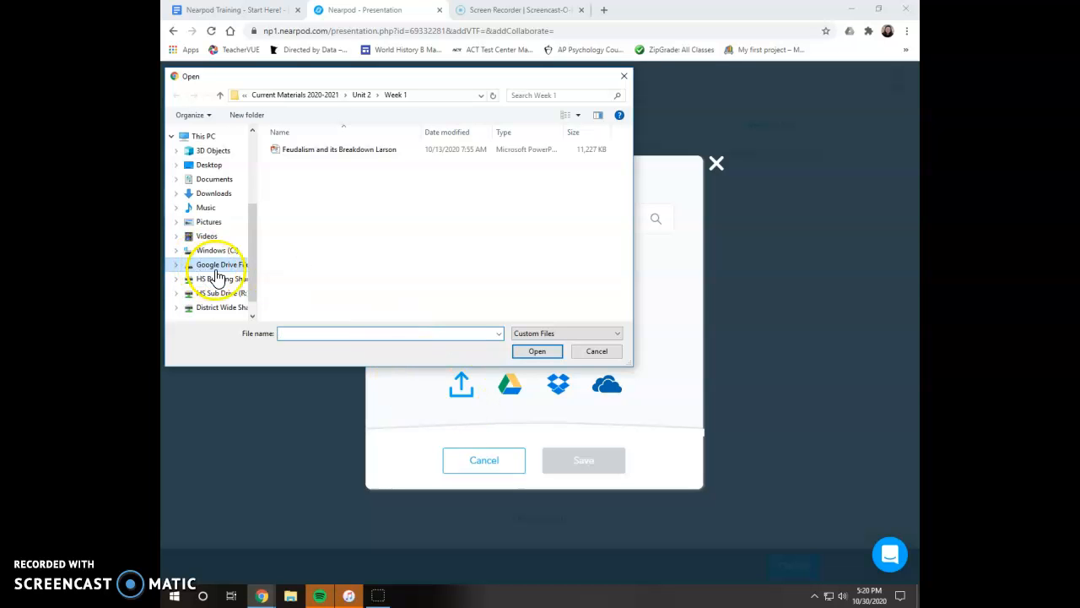
pyautogui.doubleClick(322, 150)
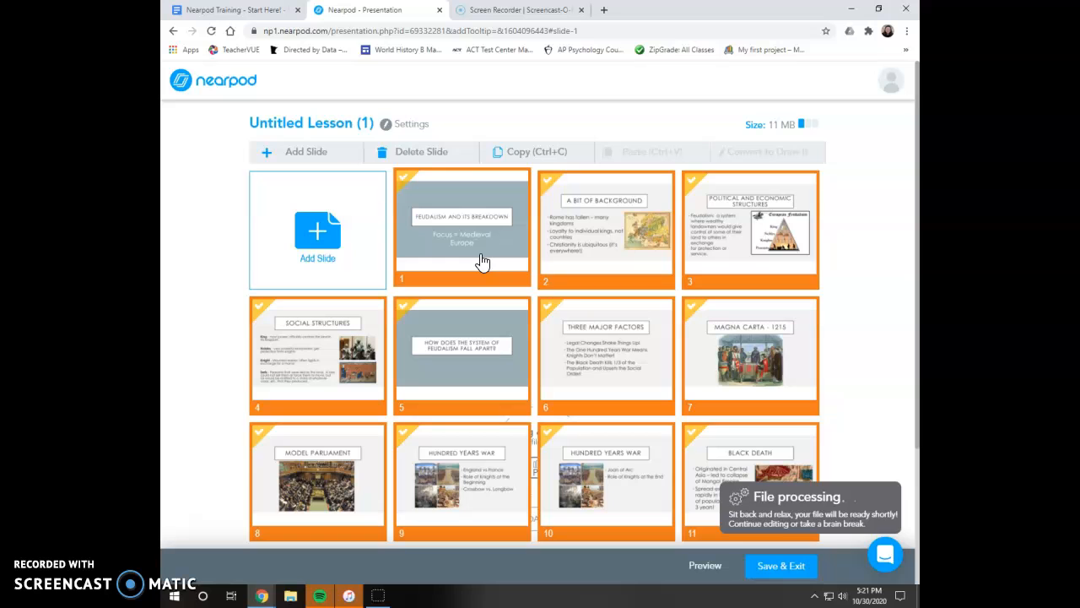
# - Add a Collaborate Board activity and search images for feudalism for its header picture
pyautogui.click(342, 202)
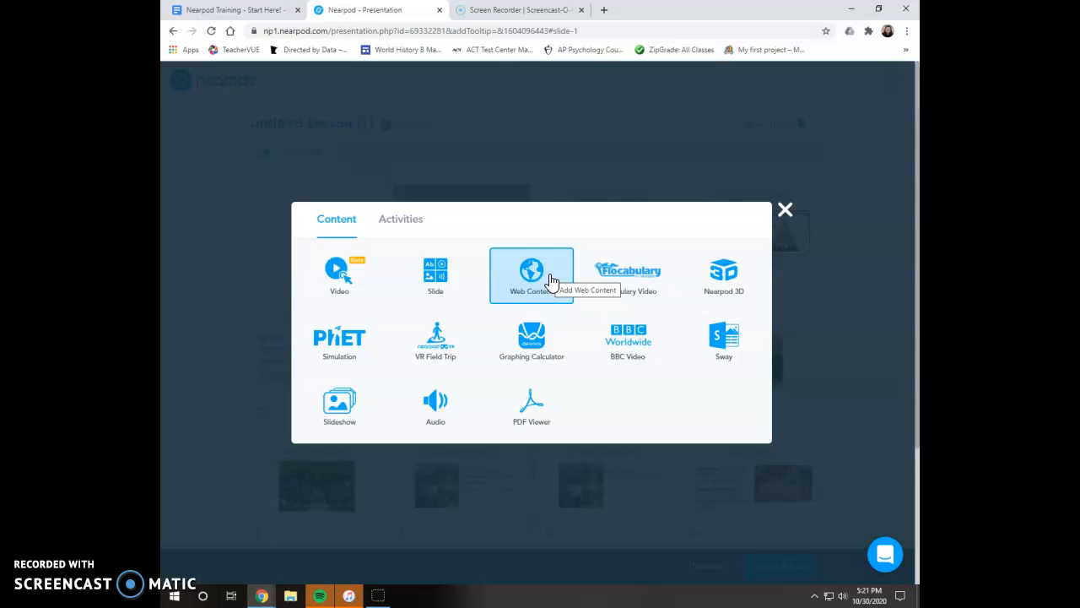
pyautogui.click(406, 222)
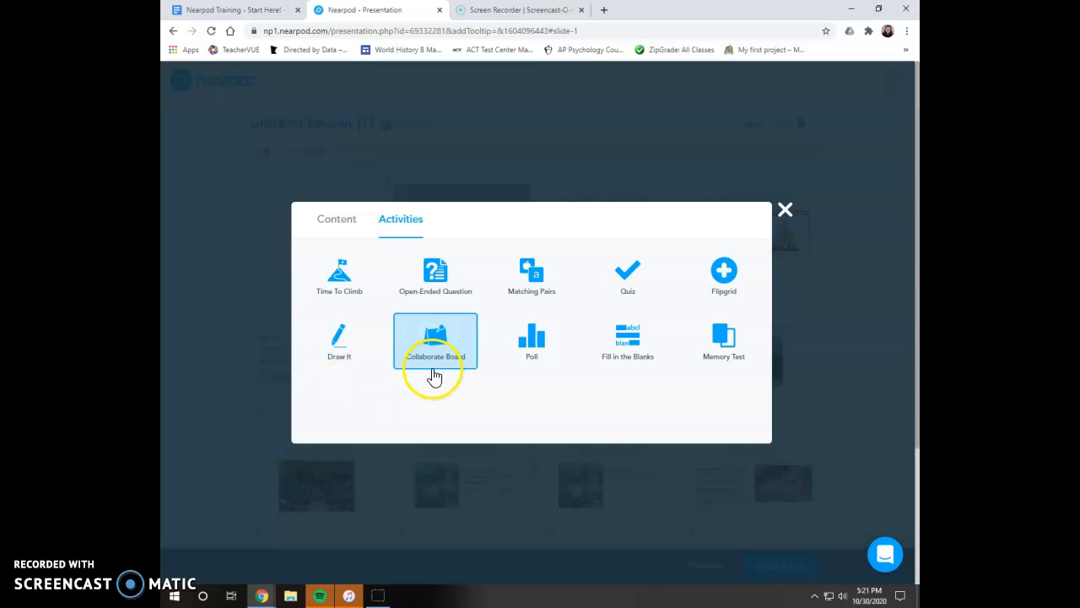
pyautogui.click(429, 355)
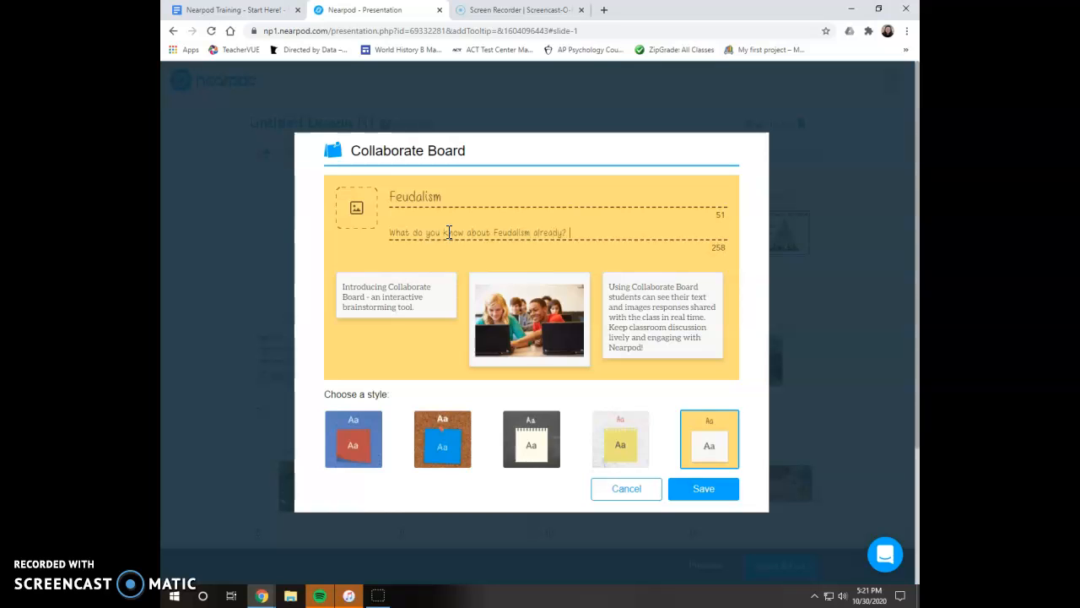
pyautogui.click(356, 208)
pyautogui.click(504, 244)
pyautogui.write('feuda')
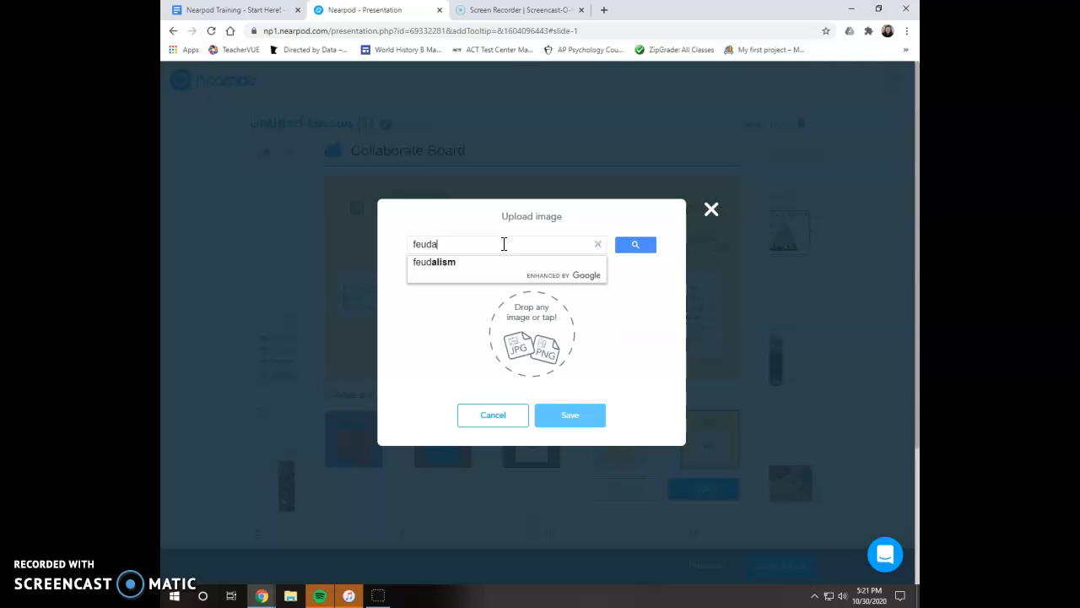
pyautogui.write('l')
pyautogui.click(478, 263)
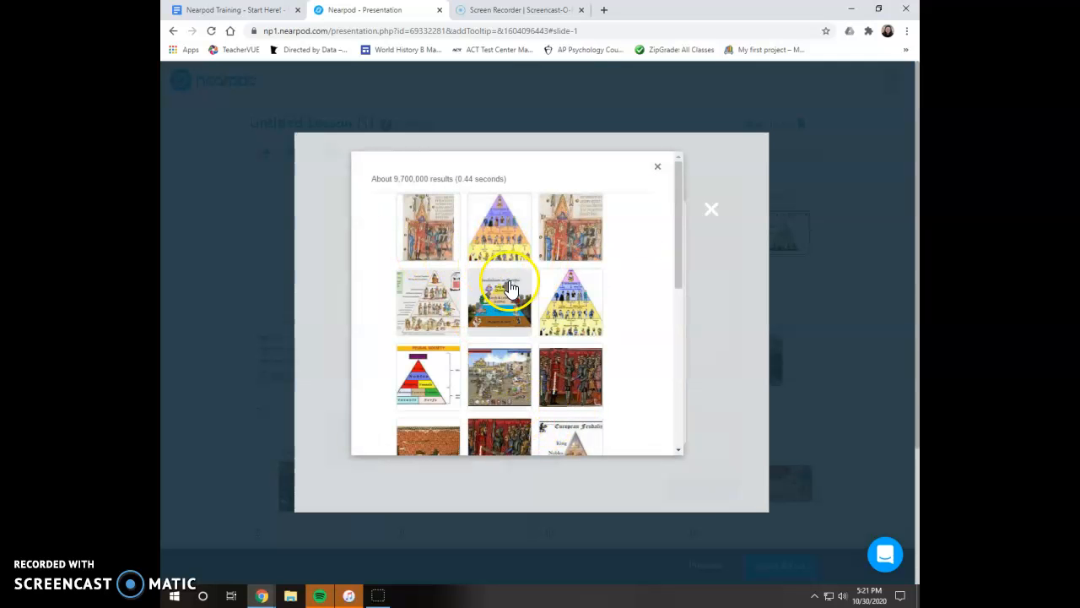
# - Insert a feudalism image into the board header, choose the blue board style and save the Collaborate Board
pyautogui.click(499, 309)
pyautogui.scroll(-3, 574, 363)
pyautogui.click(548, 449)
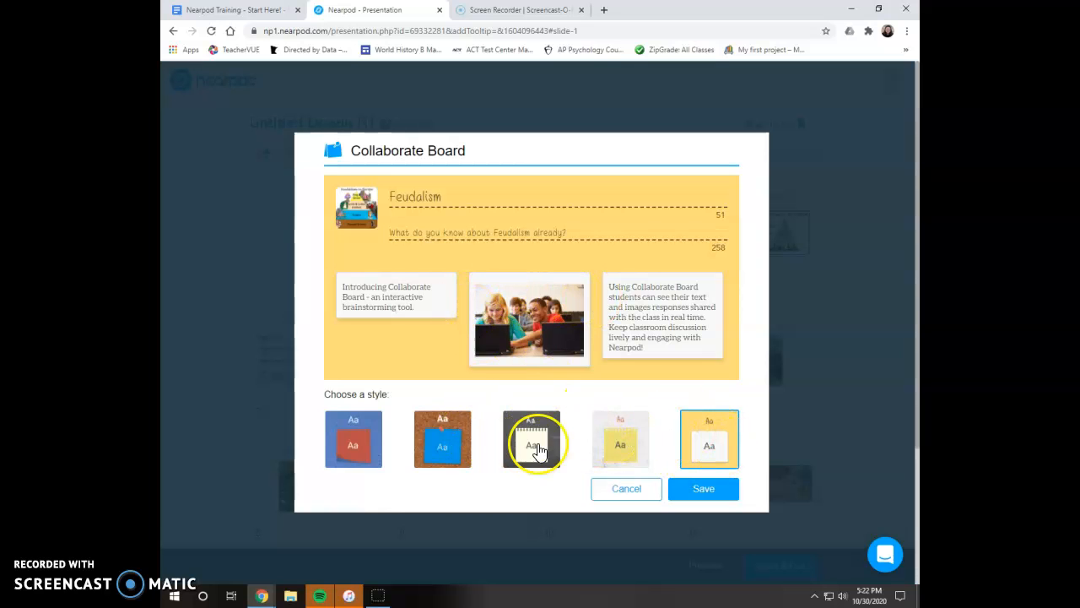
pyautogui.click(370, 441)
pyautogui.click(707, 491)
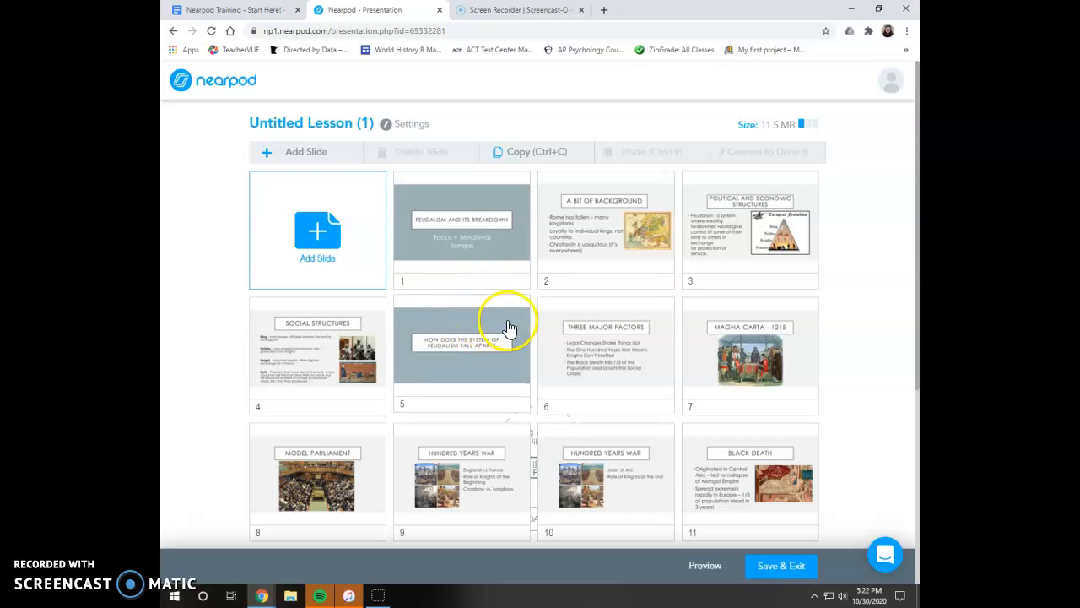
# - Move the Collaborate Board slide to position 2, right after the title slide
pyautogui.scroll(-4, 574, 330)
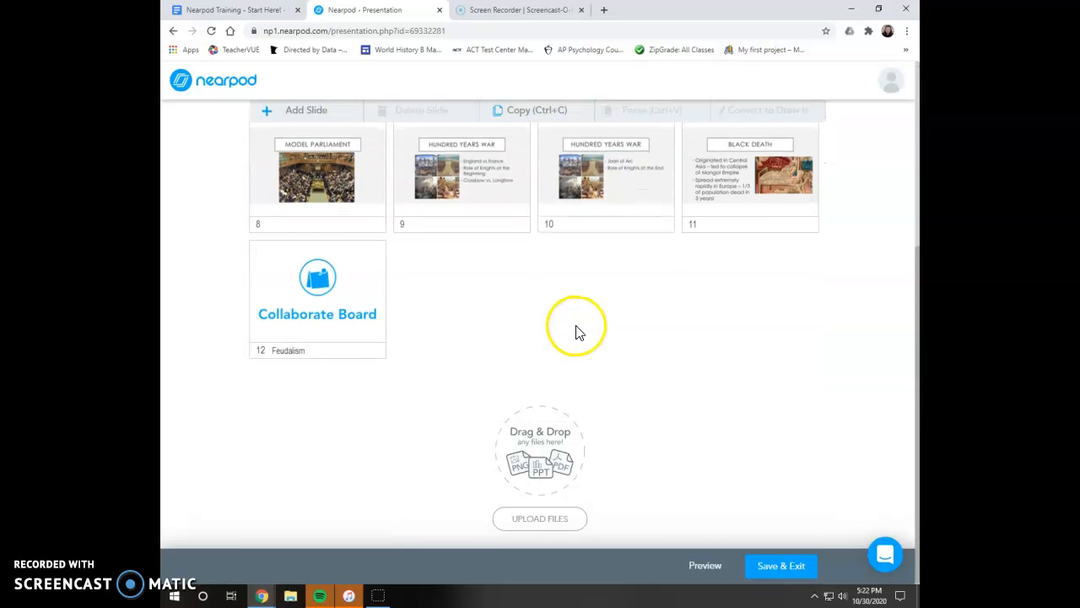
pyautogui.scroll(1, 362, 422)
pyautogui.moveTo(350, 430); pyautogui.dragTo(606, 169)
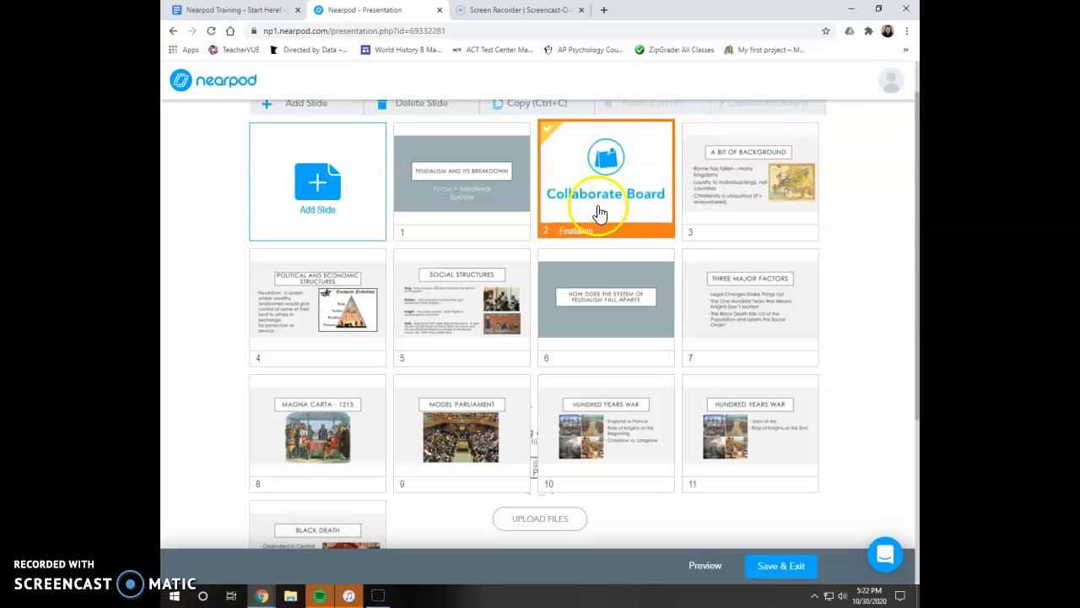
pyautogui.scroll(1, 354, 237)
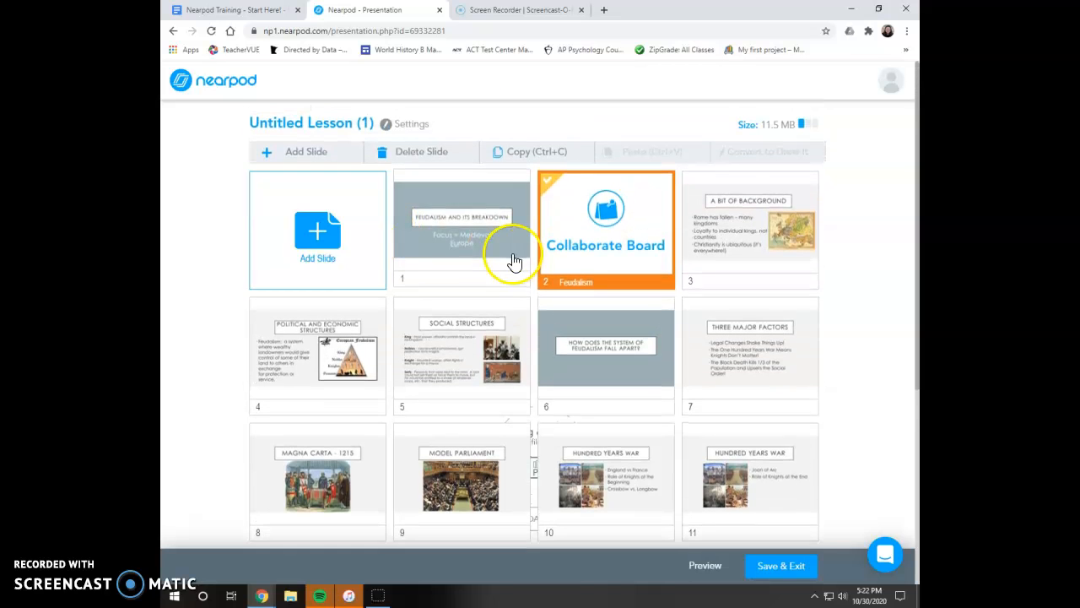
pyautogui.scroll(-1, 548, 304)
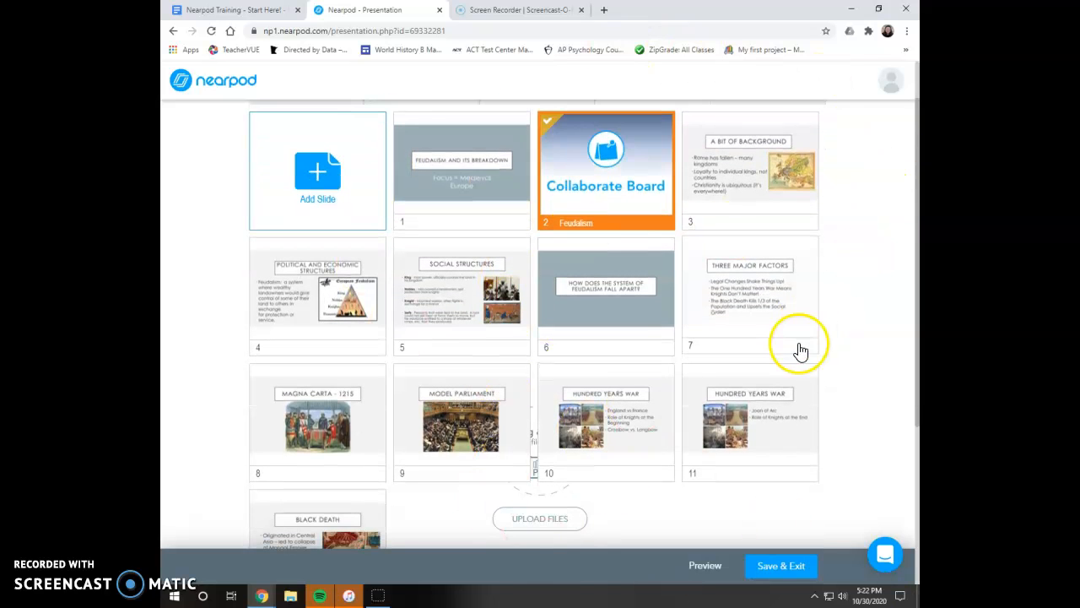
pyautogui.scroll(1, 864, 343)
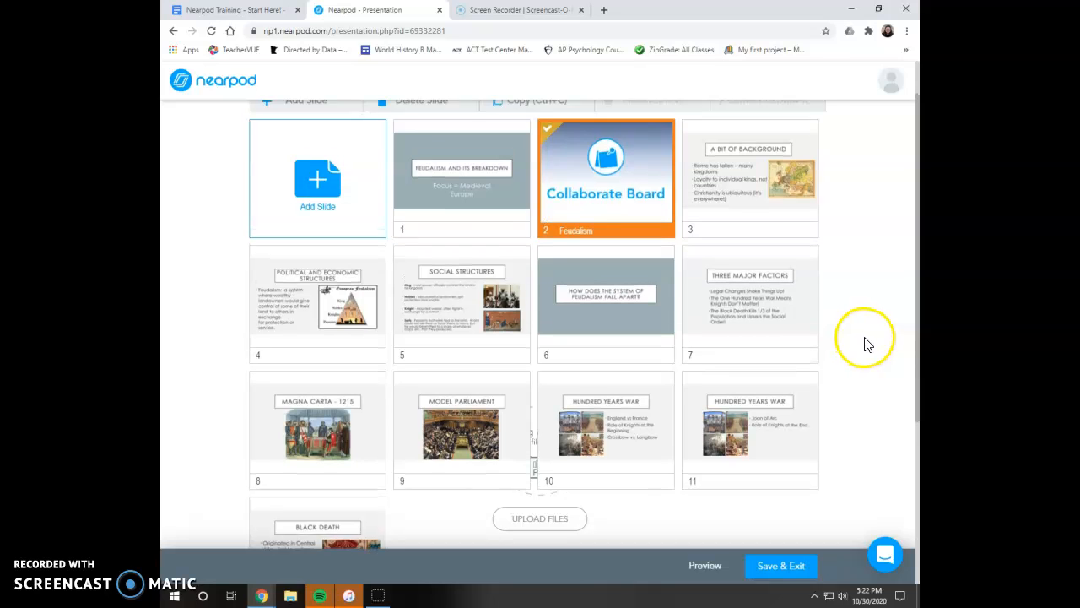
# - Rename the lesson to Feudalism
pyautogui.click(344, 128)
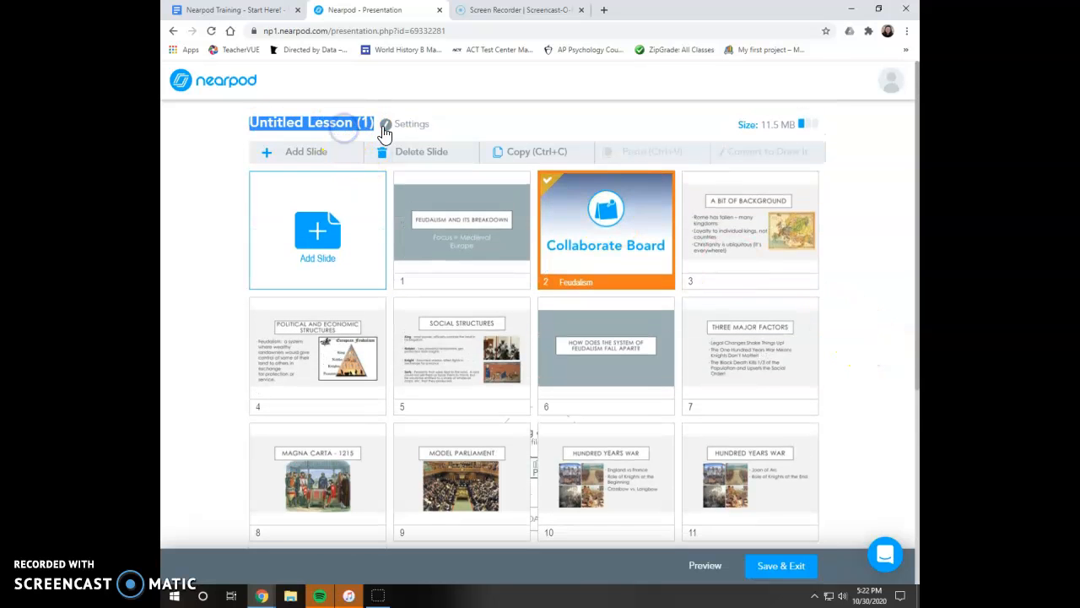
pyautogui.write('Feduudalsim')
pyautogui.press('BackSpace')
pyautogui.press('BackSpace')
pyautogui.write('i')
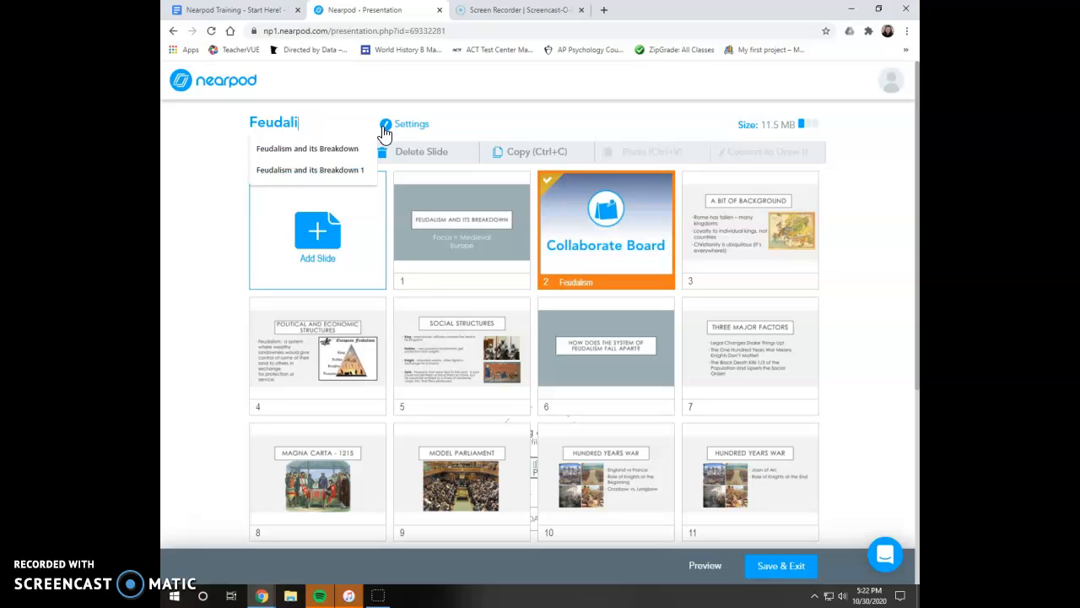
pyautogui.write('sm')
pyautogui.click(547, 135)
# - Set the lesson details to grade 9th and subject Social Studies, then submit
pyautogui.click(355, 128)
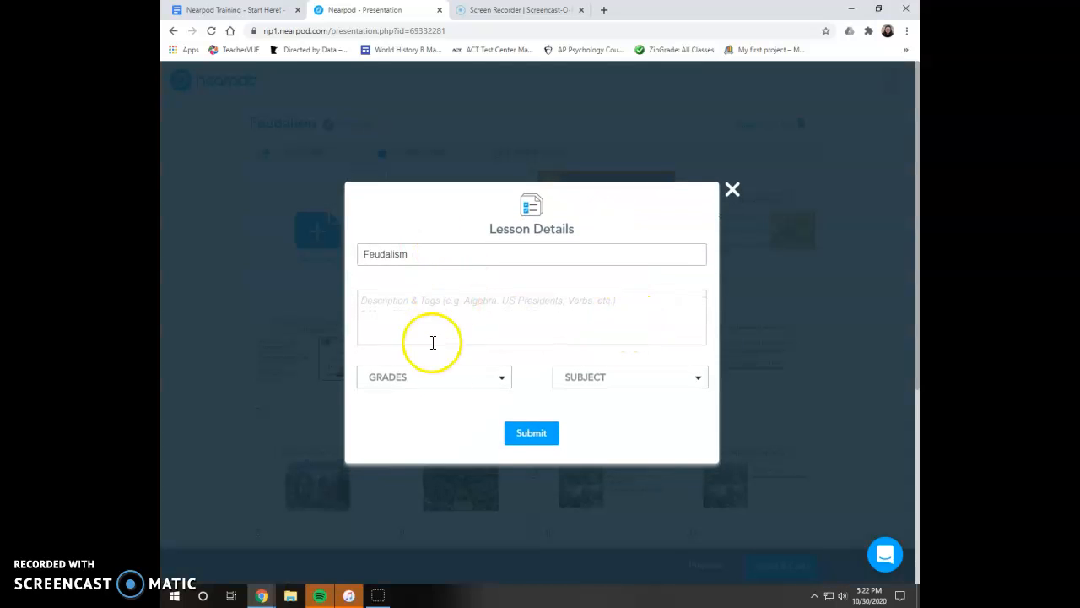
pyautogui.click(462, 388)
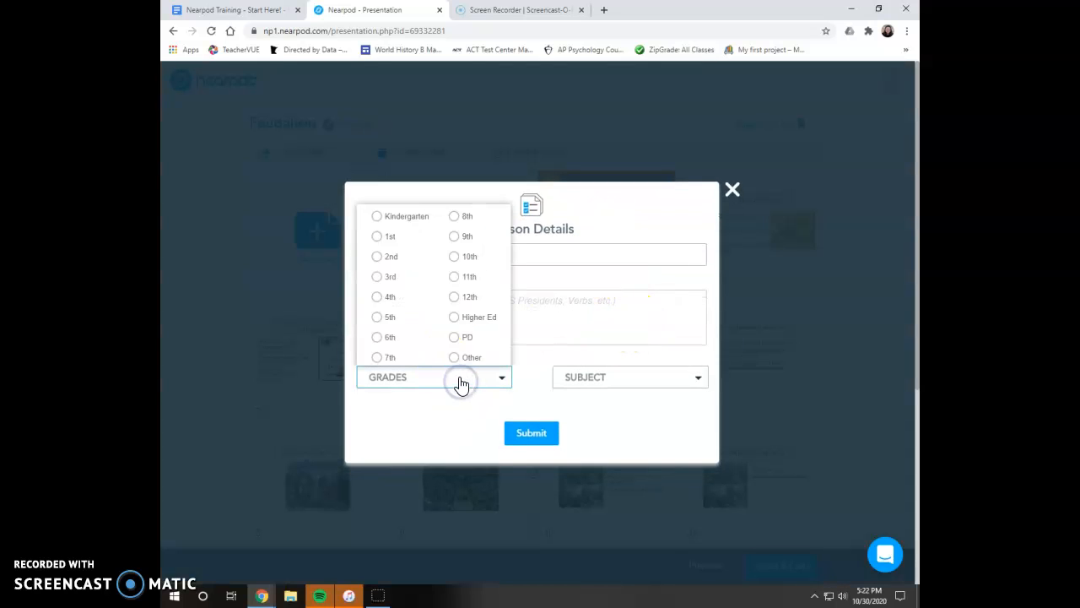
pyautogui.click(455, 237)
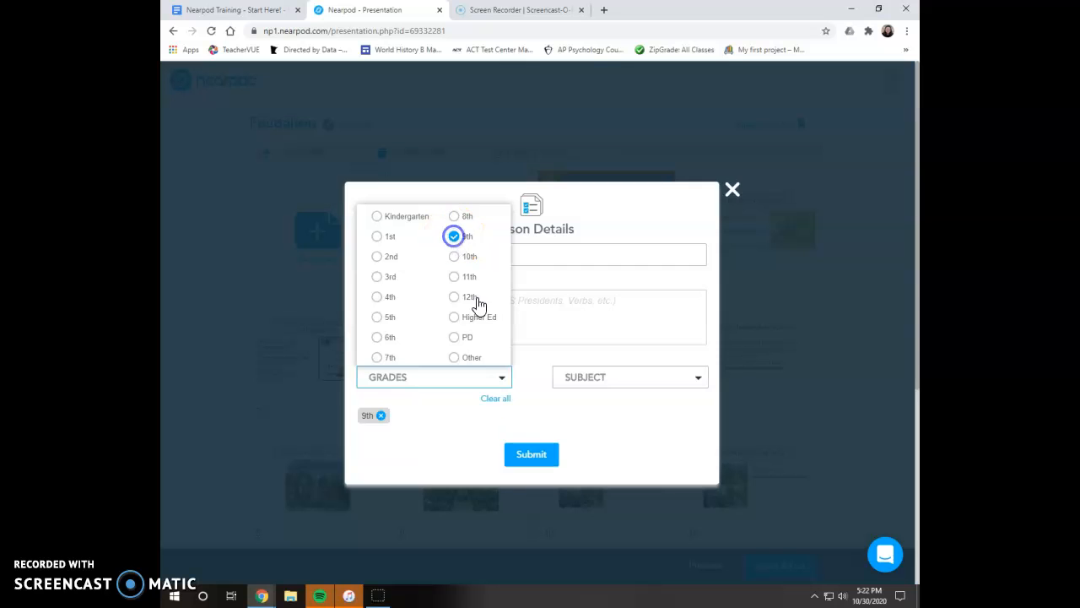
pyautogui.click(639, 375)
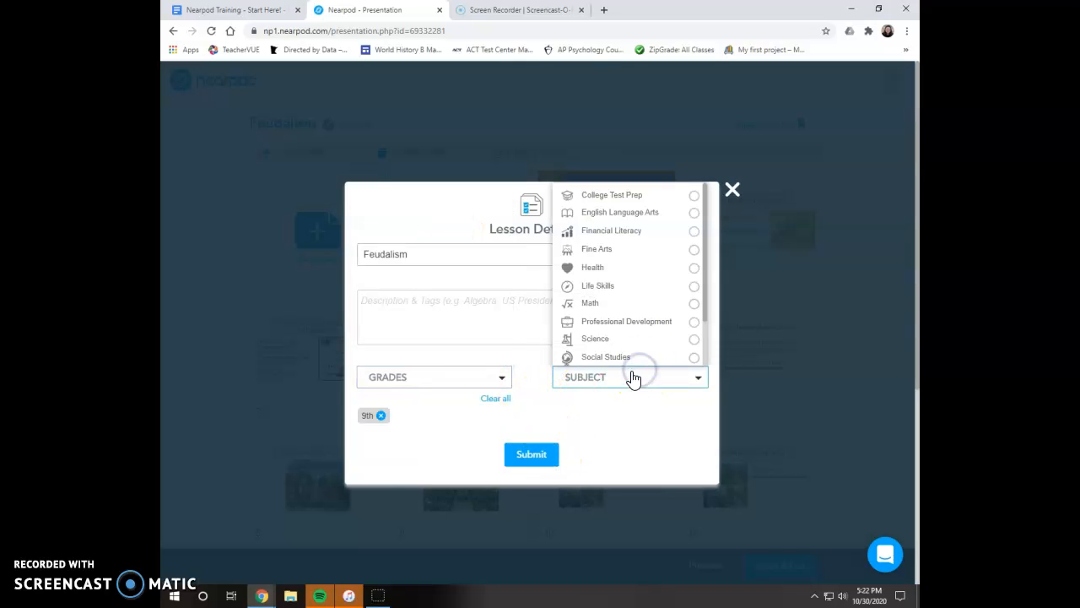
pyautogui.click(630, 357)
pyautogui.click(537, 460)
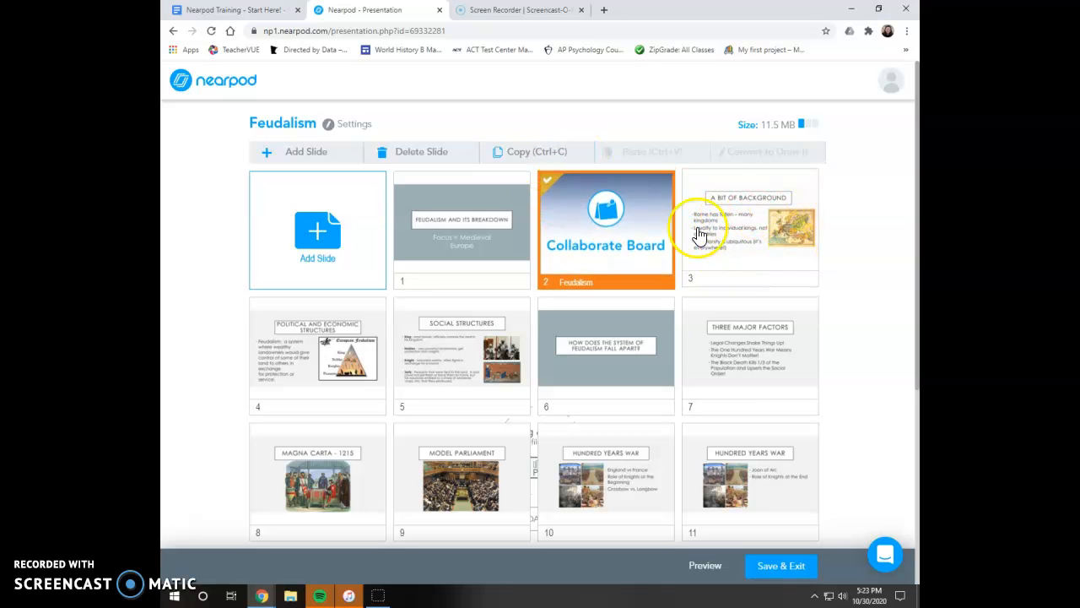
# - Open the 'Three Major Factors' slide in the slide editor
pyautogui.scroll(-1, 859, 251)
pyautogui.scroll(-1, 859, 252)
pyautogui.click(760, 419)
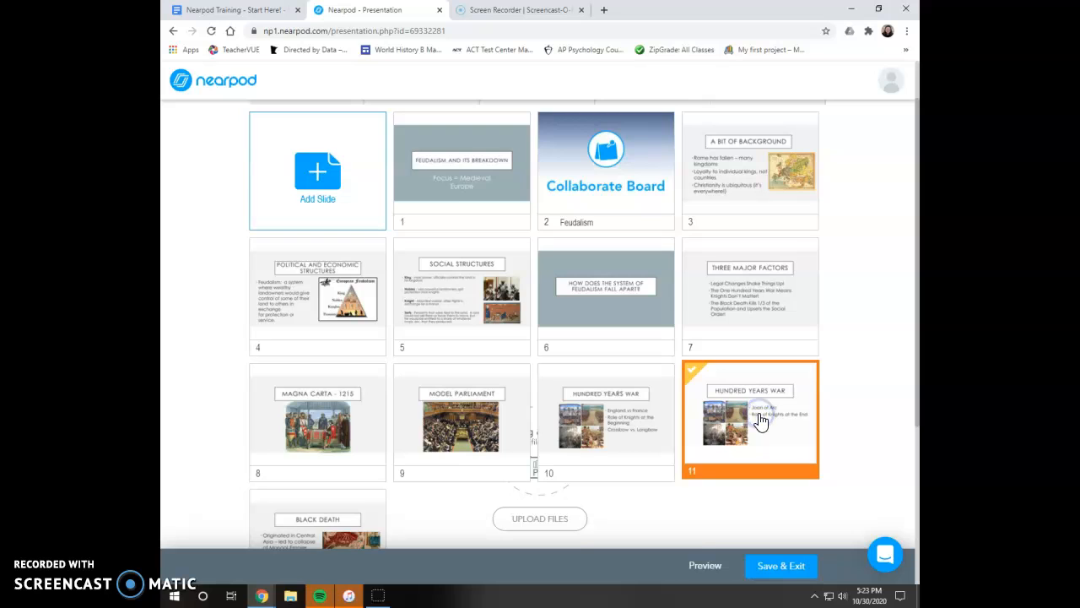
pyautogui.scroll(1, 777, 418)
pyautogui.click(777, 285)
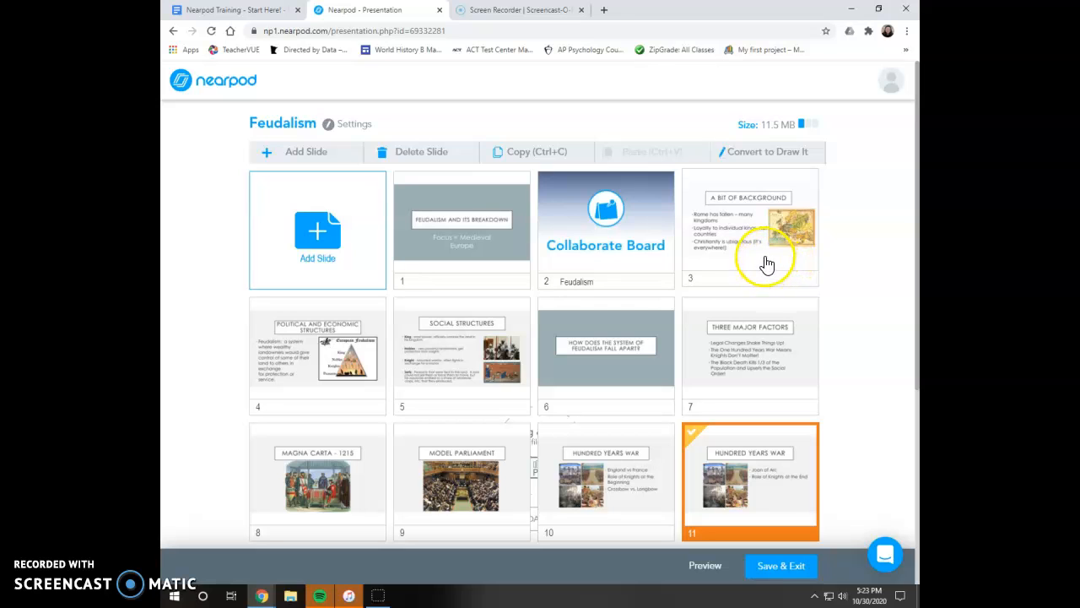
pyautogui.doubleClick(754, 362)
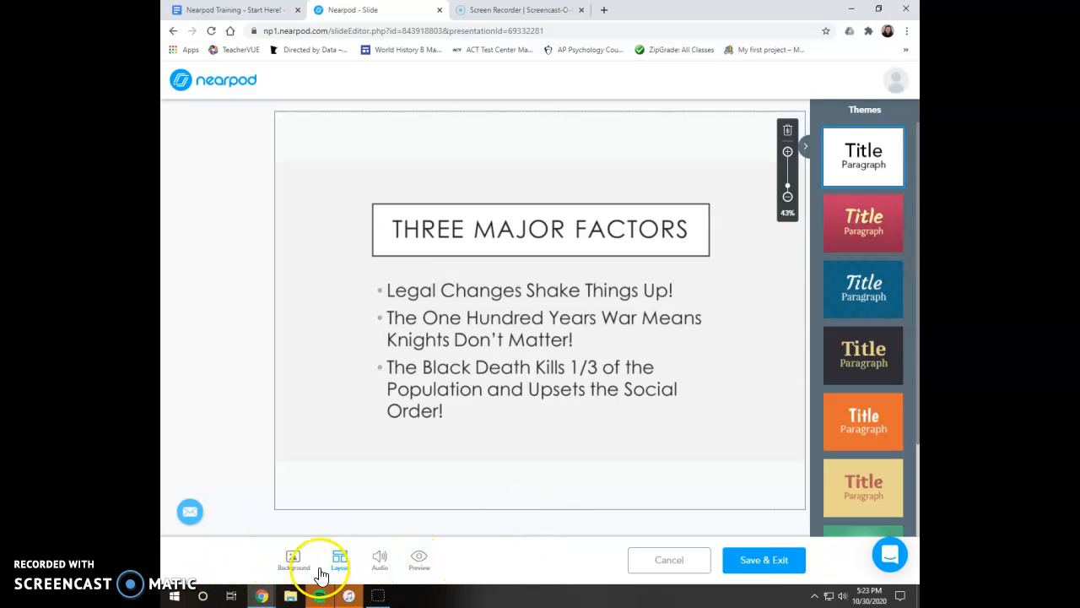
# - Record a short audio narration with the audio recorder, allowing the microphone, then save it and the slide
pyautogui.click(379, 564)
pyautogui.click(410, 527)
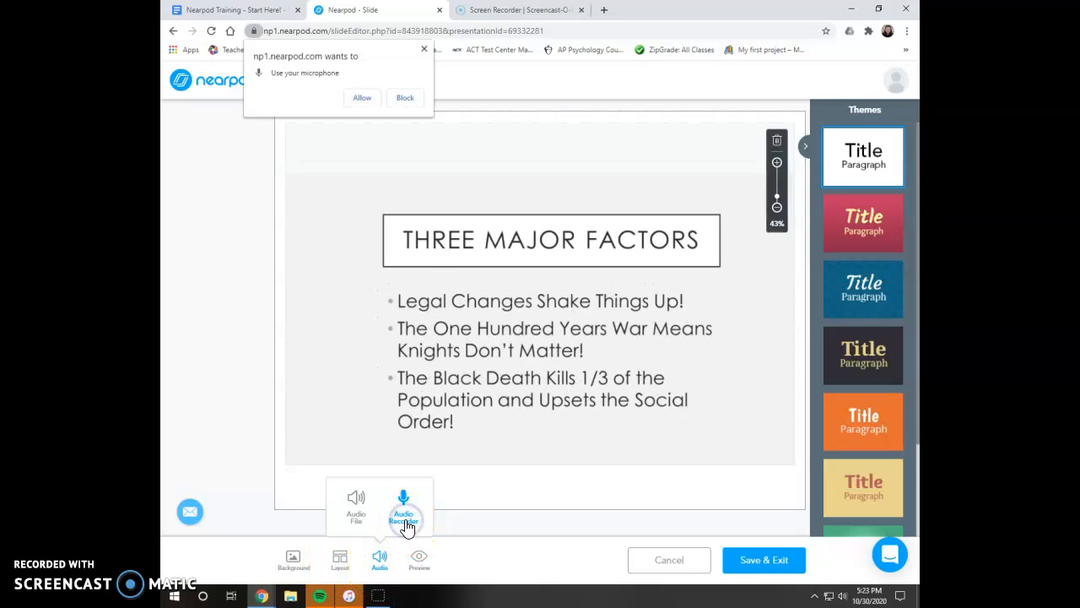
pyautogui.click(364, 99)
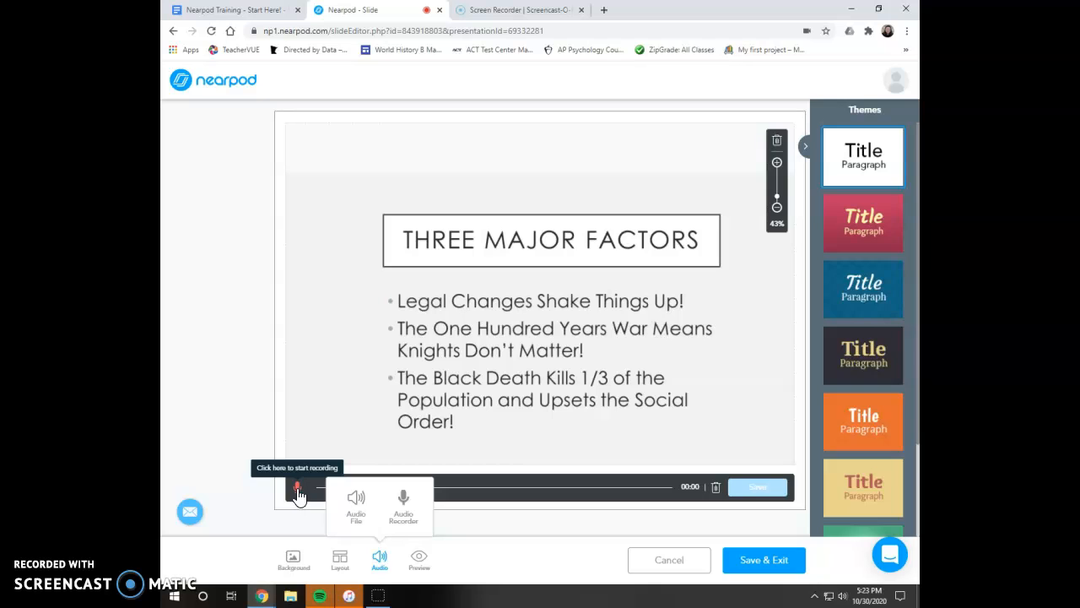
pyautogui.click(297, 490)
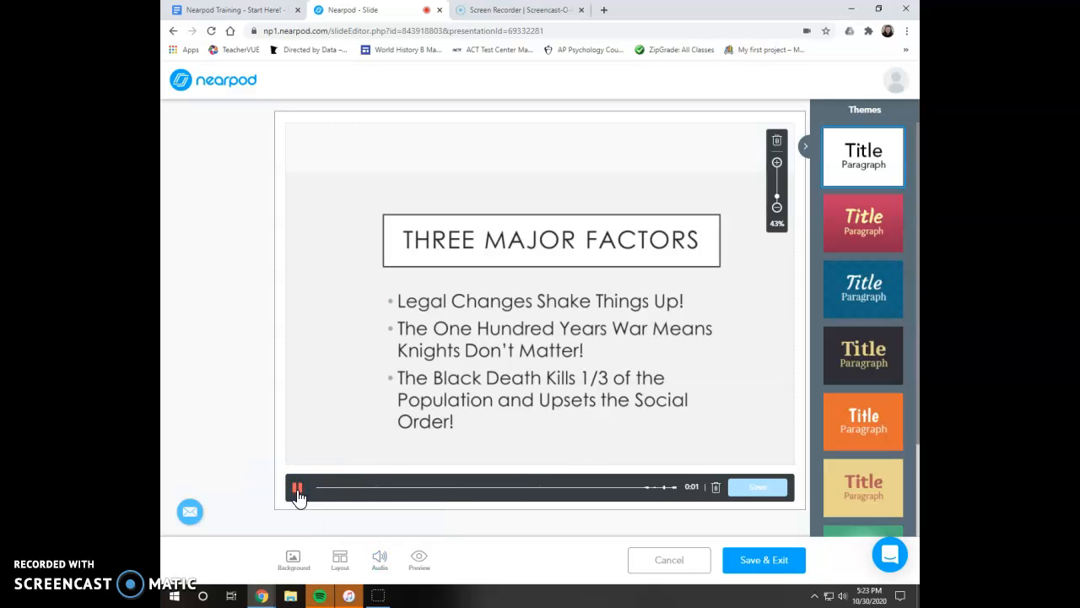
pyautogui.click(297, 489)
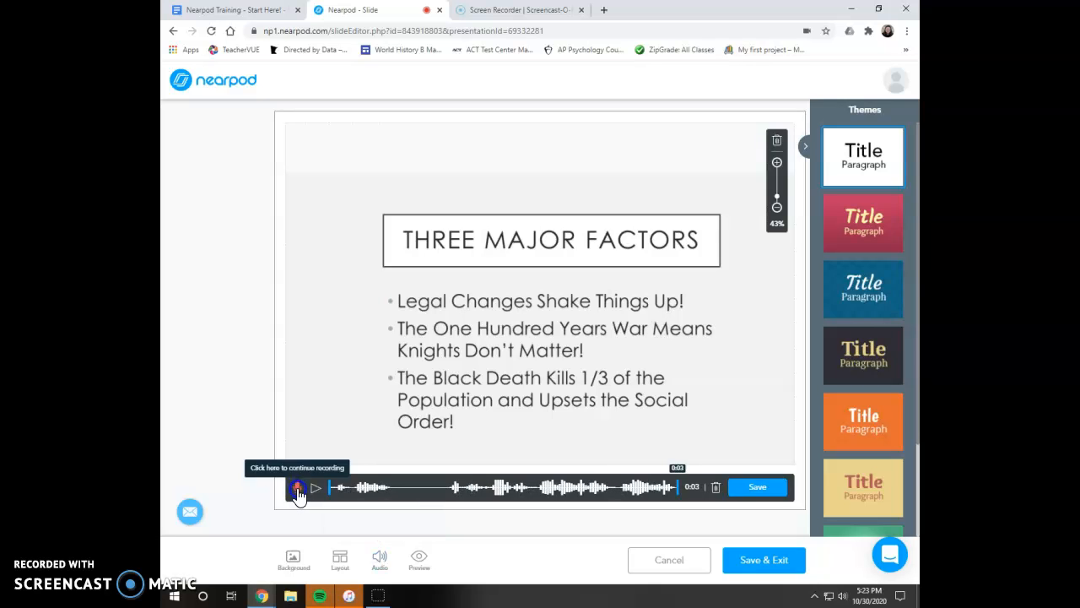
pyautogui.click(755, 490)
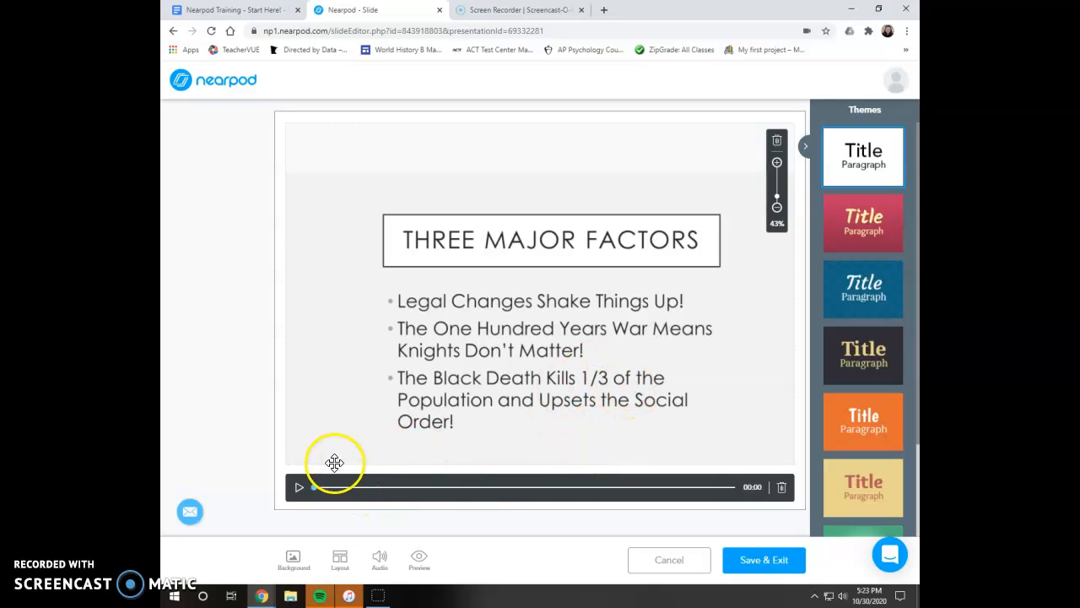
pyautogui.click(778, 569)
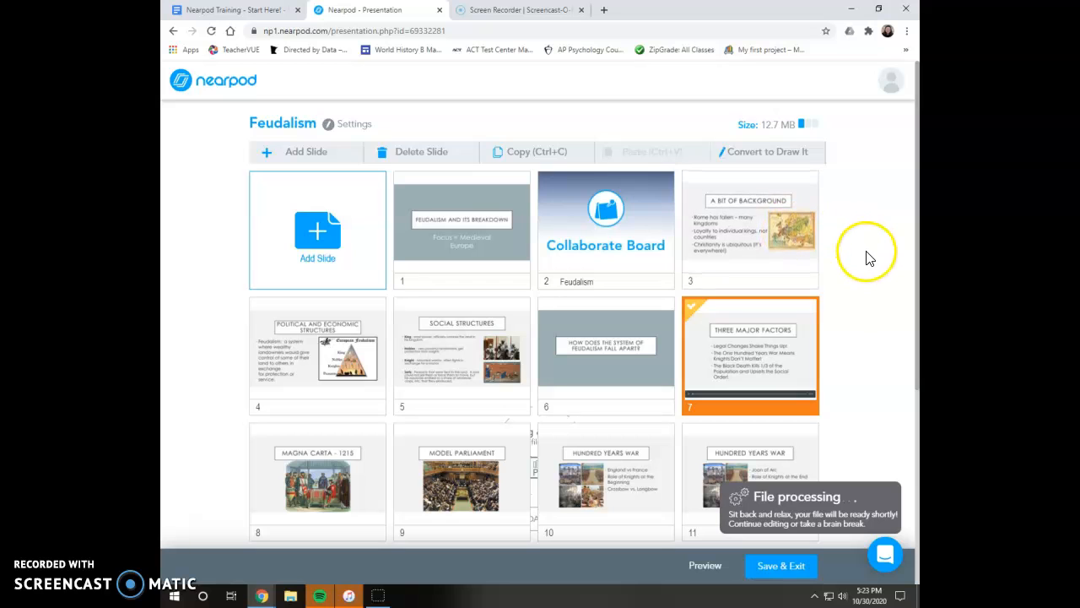
# - Save and exit the lesson, then launch the Feudalism lesson in Student-Paced mode from the library
pyautogui.scroll(-2, 869, 261)
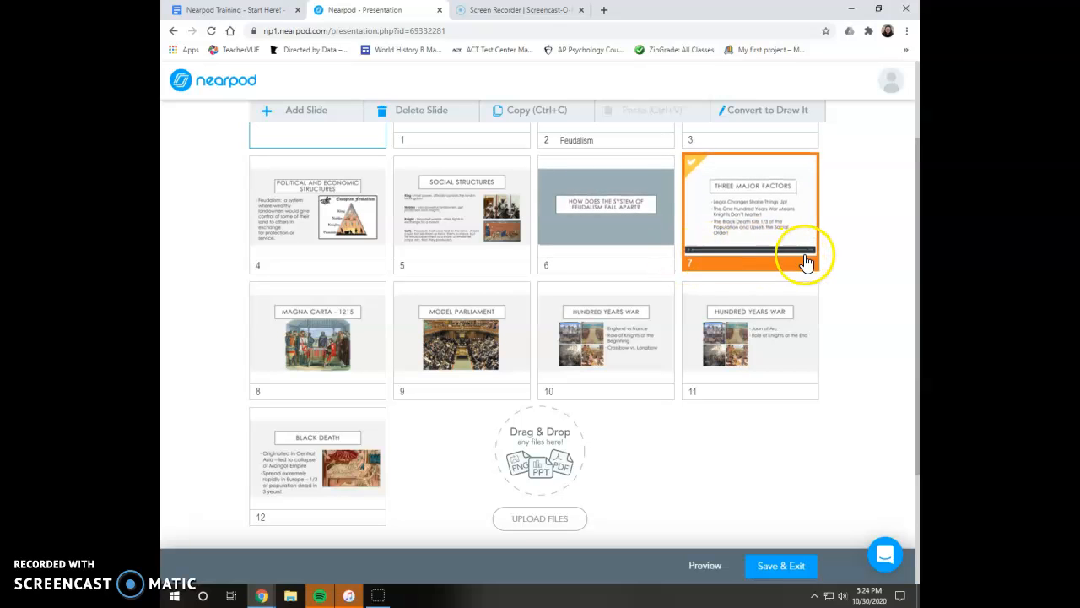
pyautogui.scroll(-1, 852, 262)
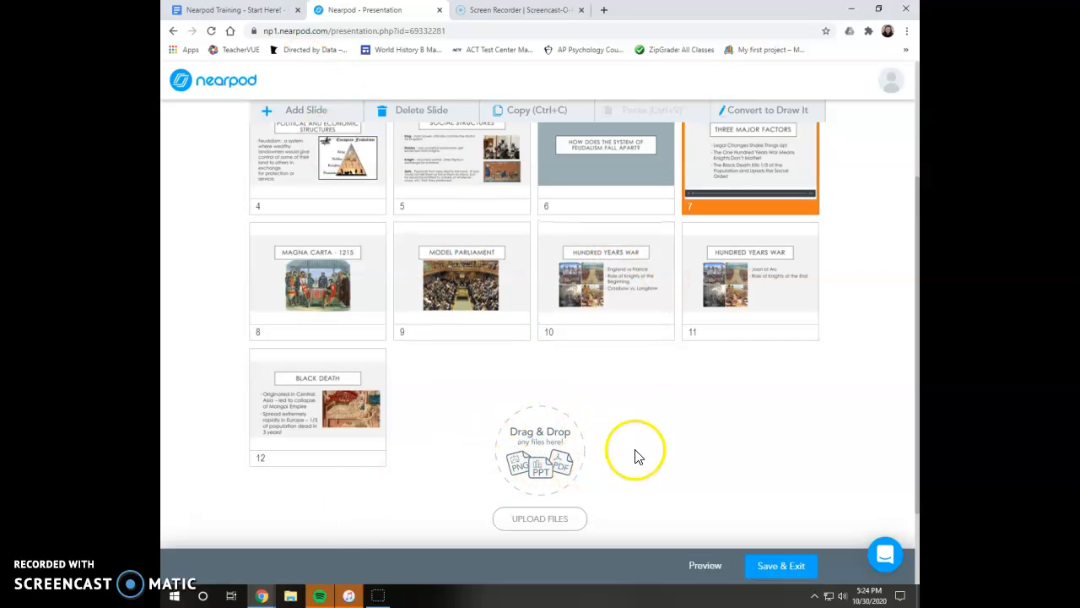
pyautogui.click(783, 565)
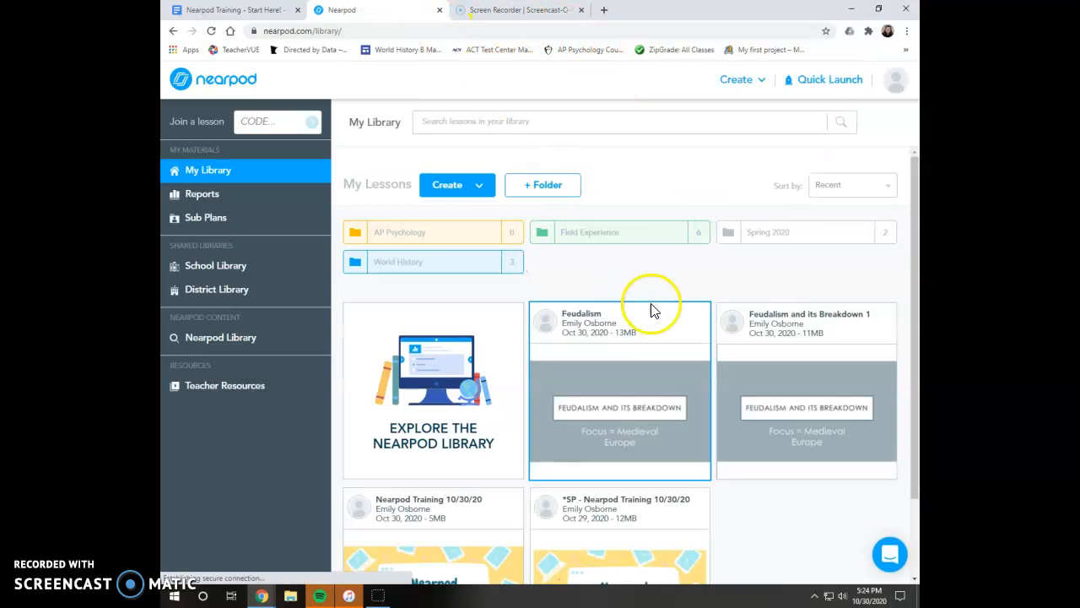
pyautogui.moveTo(609, 365)
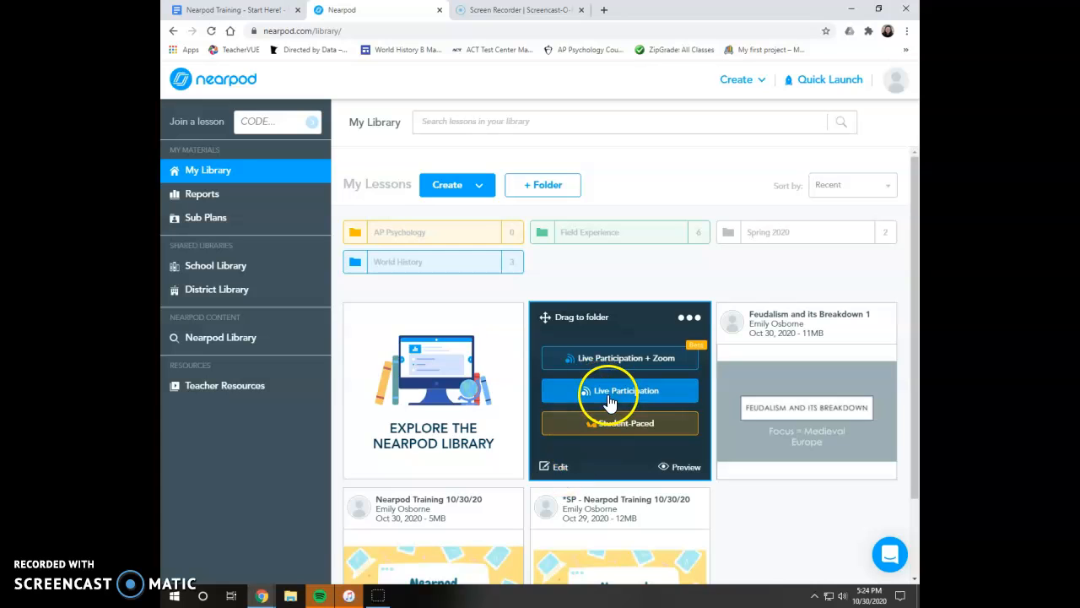
pyautogui.click(610, 438)
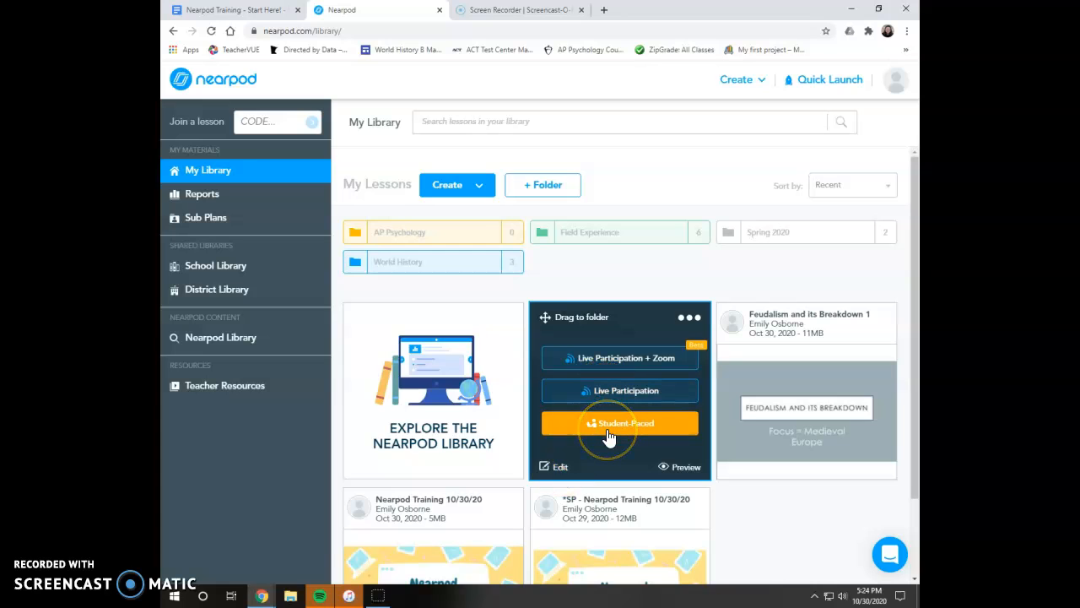